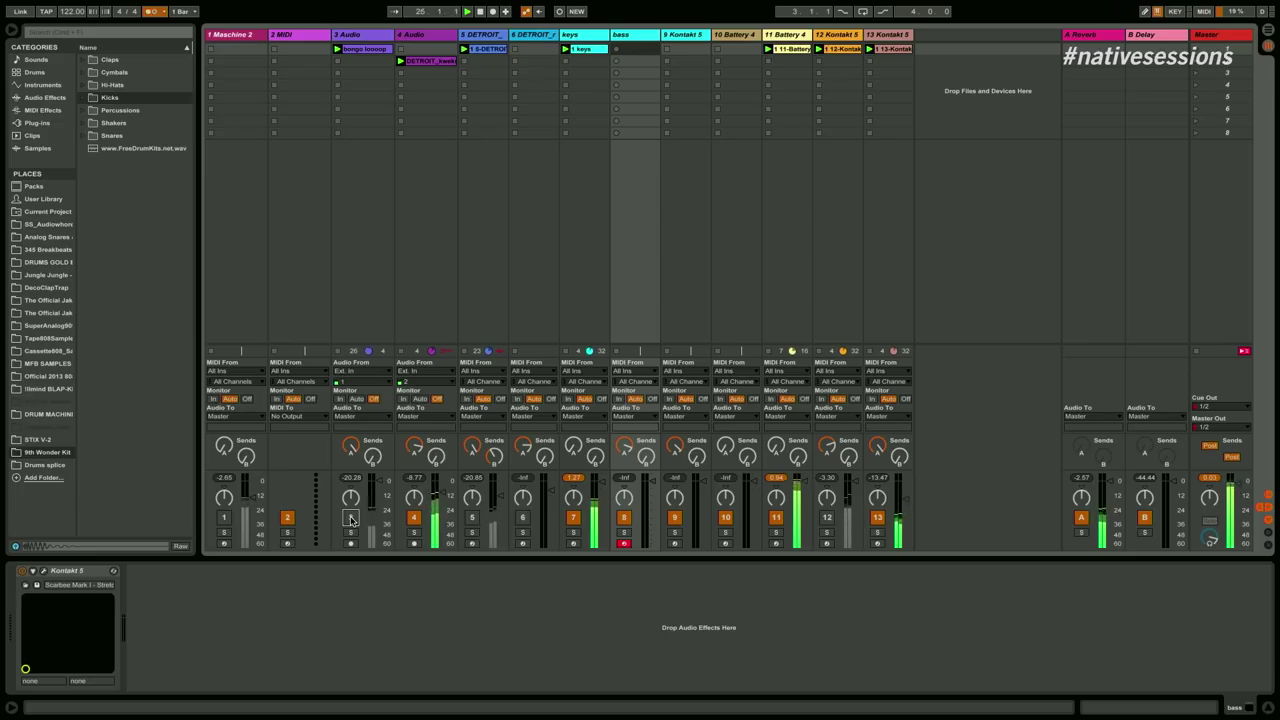
click(45, 572)
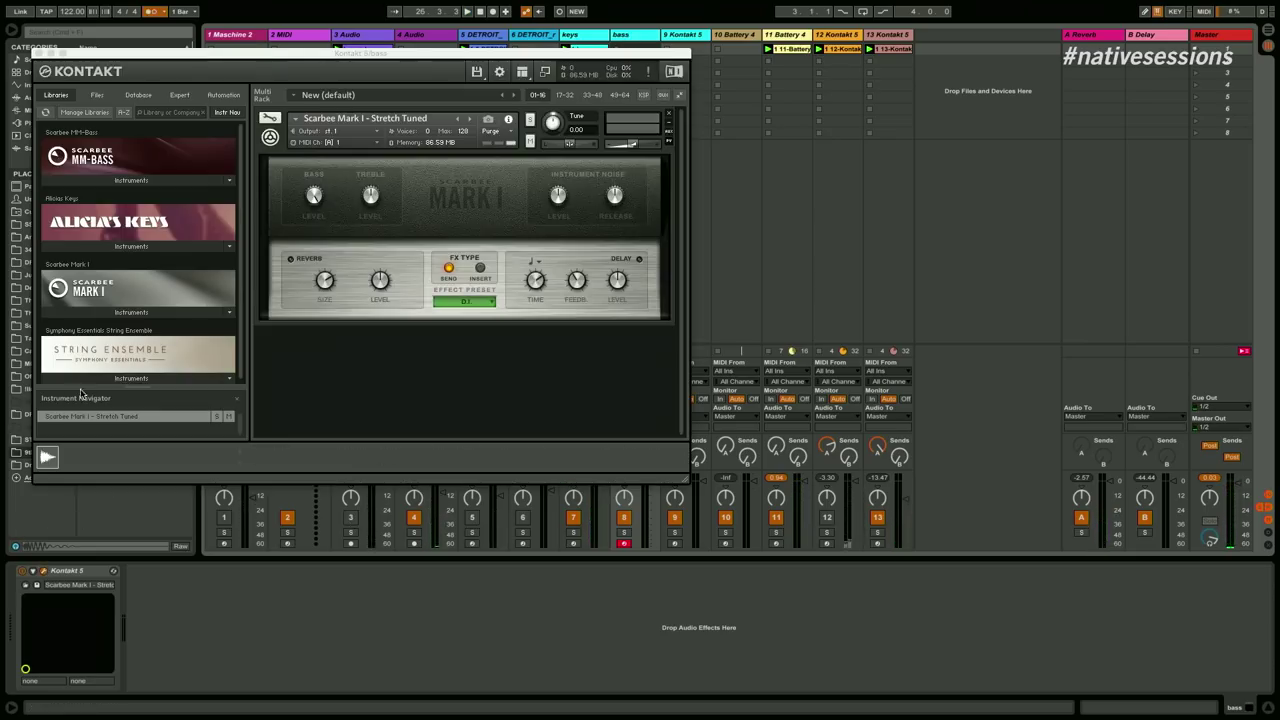
click(130, 180)
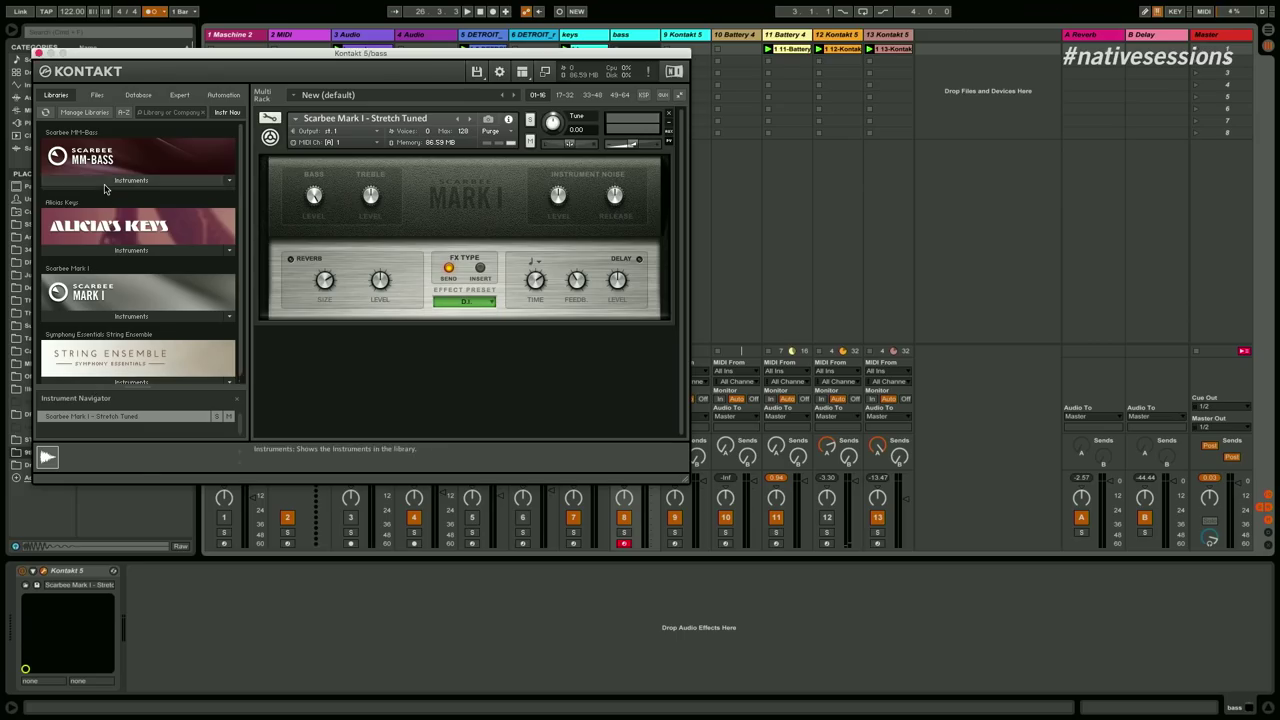
double_click(106, 197)
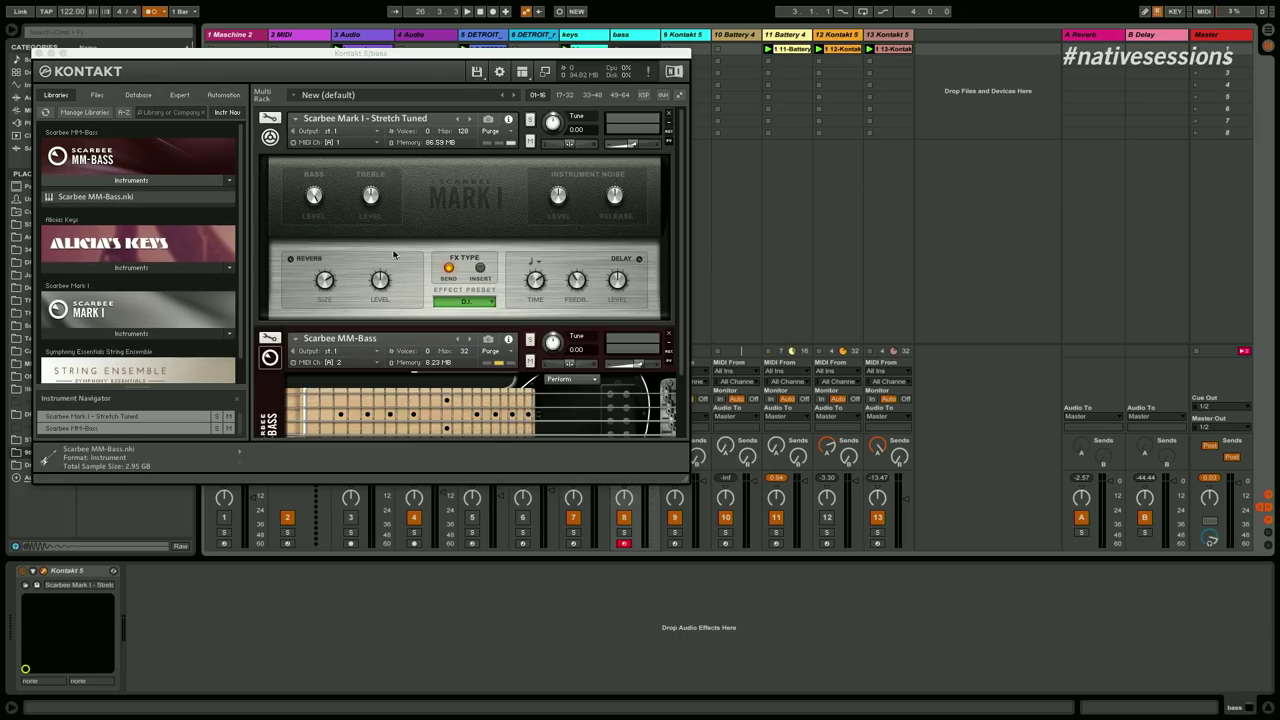
click(40, 55)
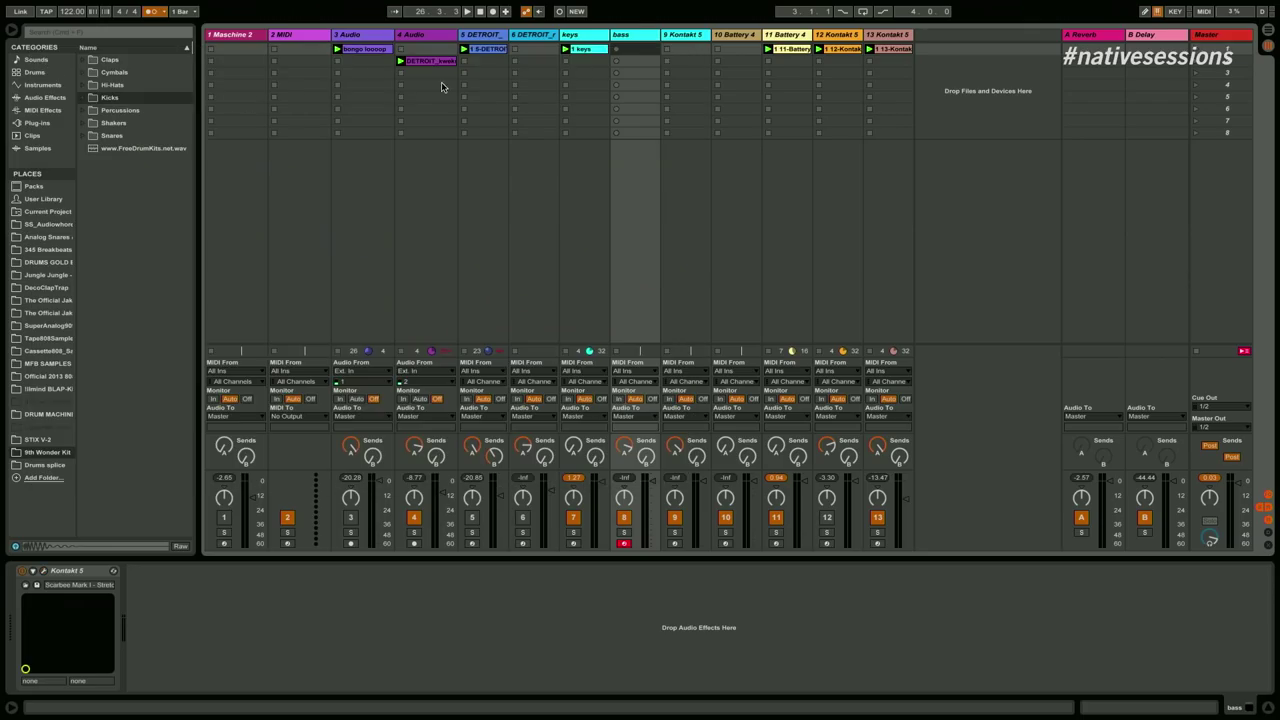
Step: Undo the addition of the bass track and add a new track hosting the Kontakt 5 plug-in after the last track
key(ctrl+z)
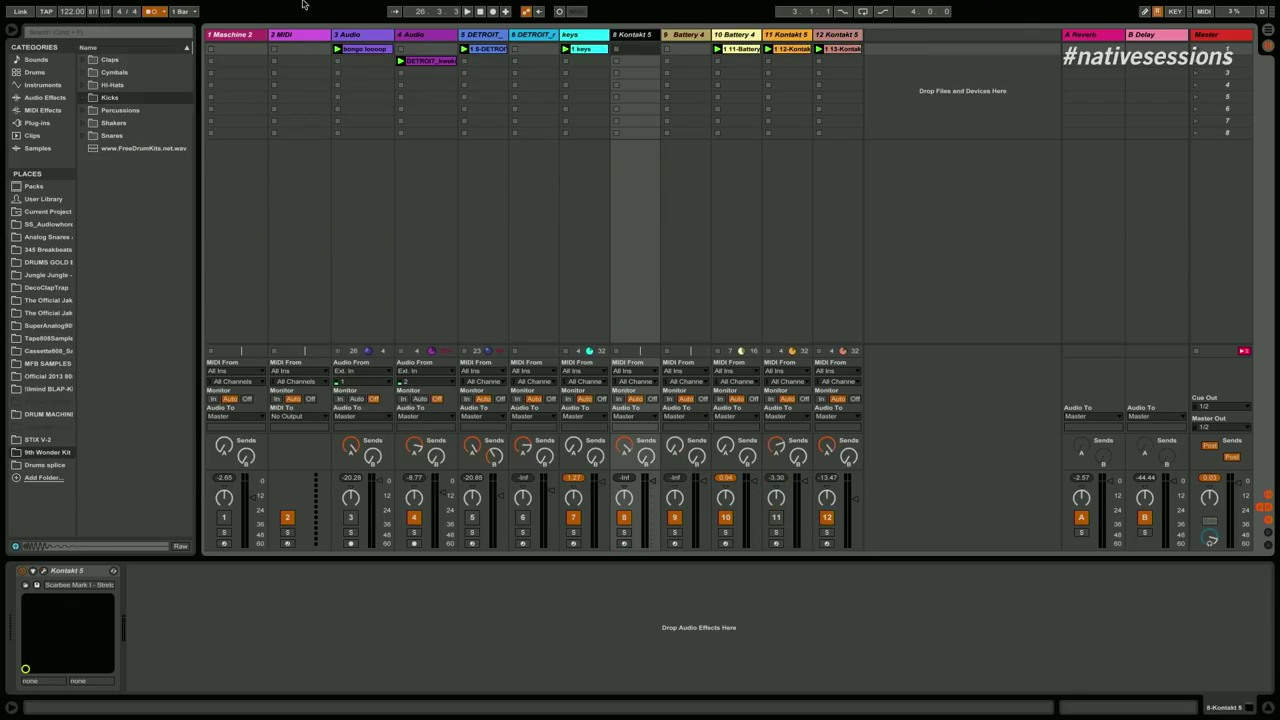
click(57, 111)
click(55, 99)
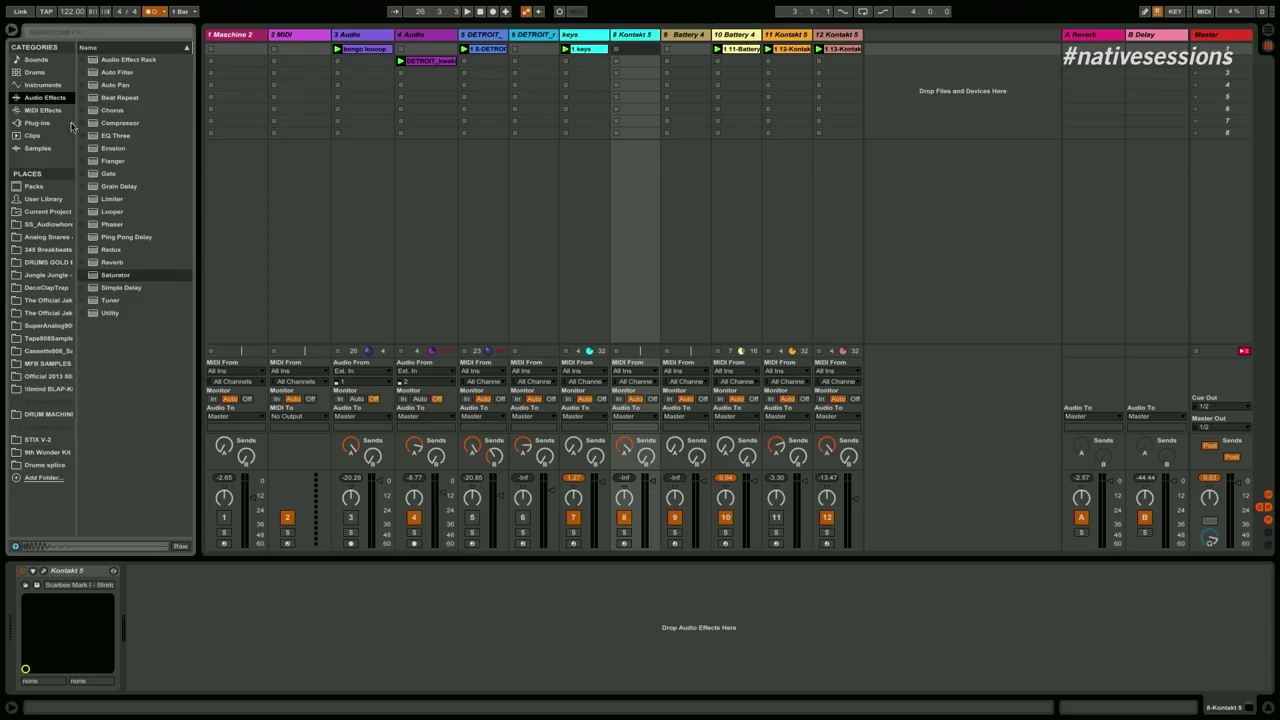
click(55, 122)
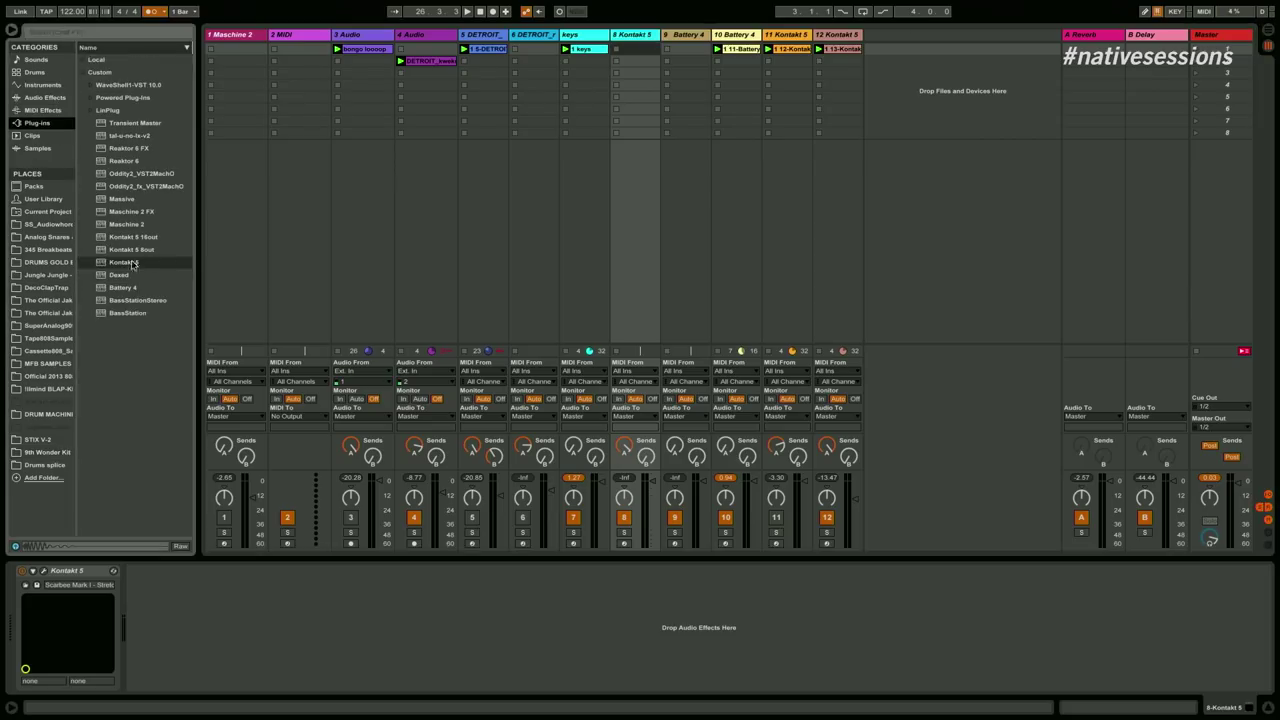
drag(115, 265, 363, 240)
drag(978, 133, 938, 134)
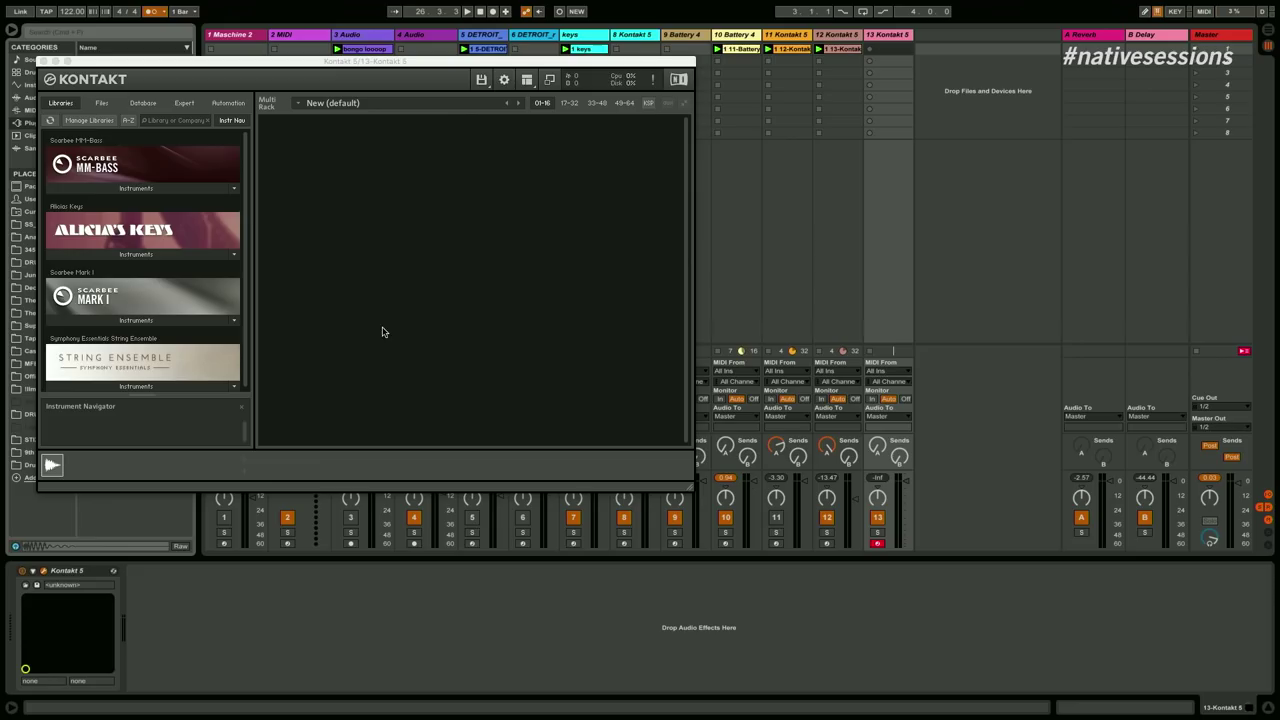
Step: Load the Scarbee MM-Bass instrument into the new Kontakt, play the session to audition it, and close the plug-in window
click(140, 188)
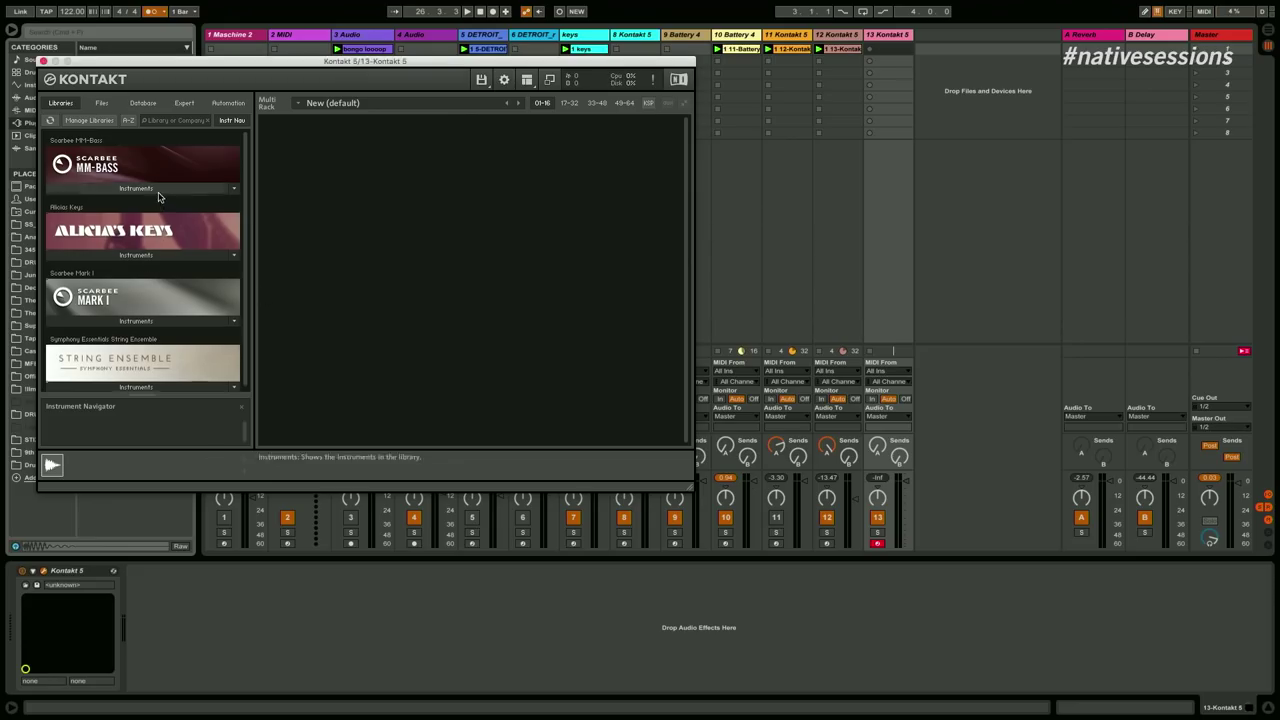
double_click(141, 209)
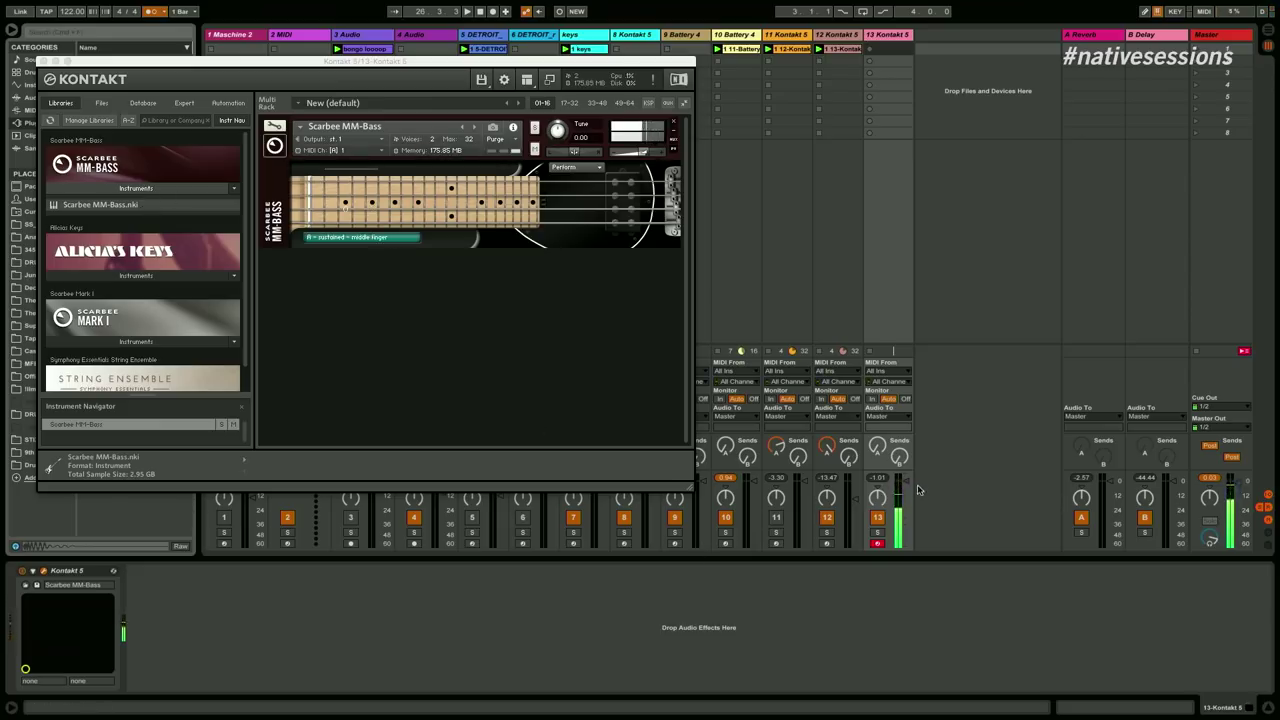
key(space)
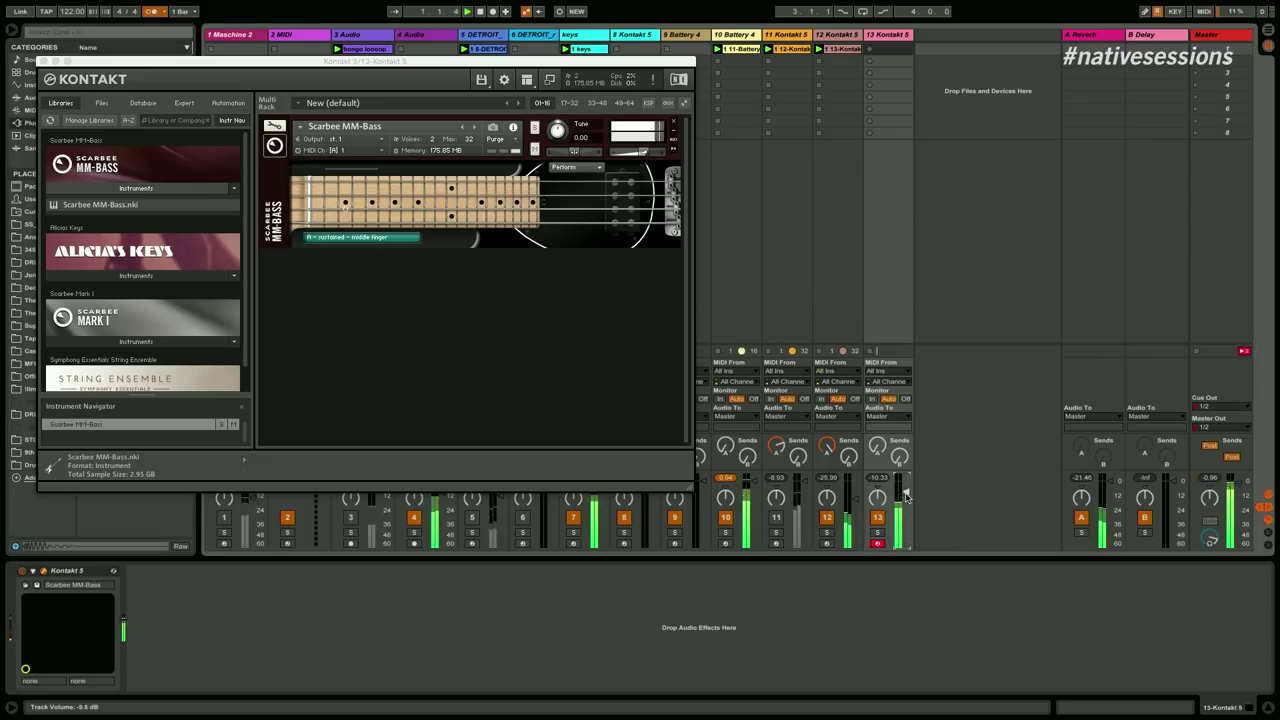
click(42, 61)
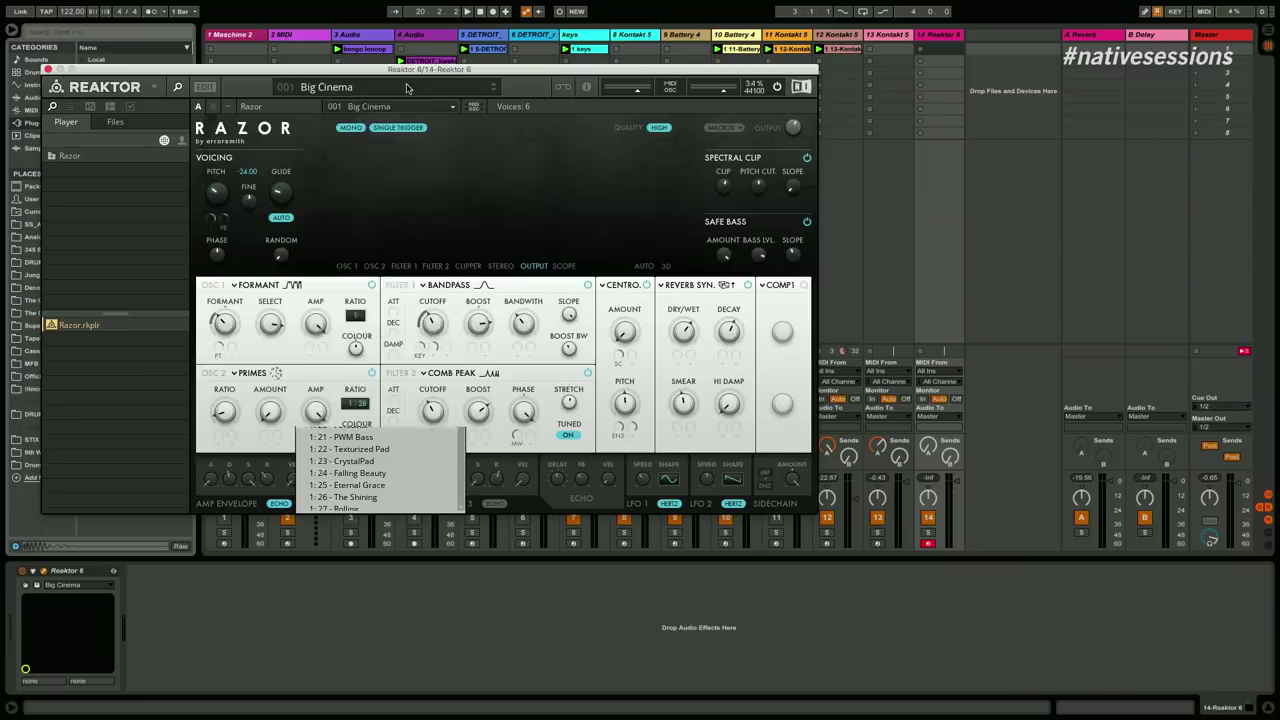
Step: Load the London Bass preset from the Bass bank in Razor
click(406, 89)
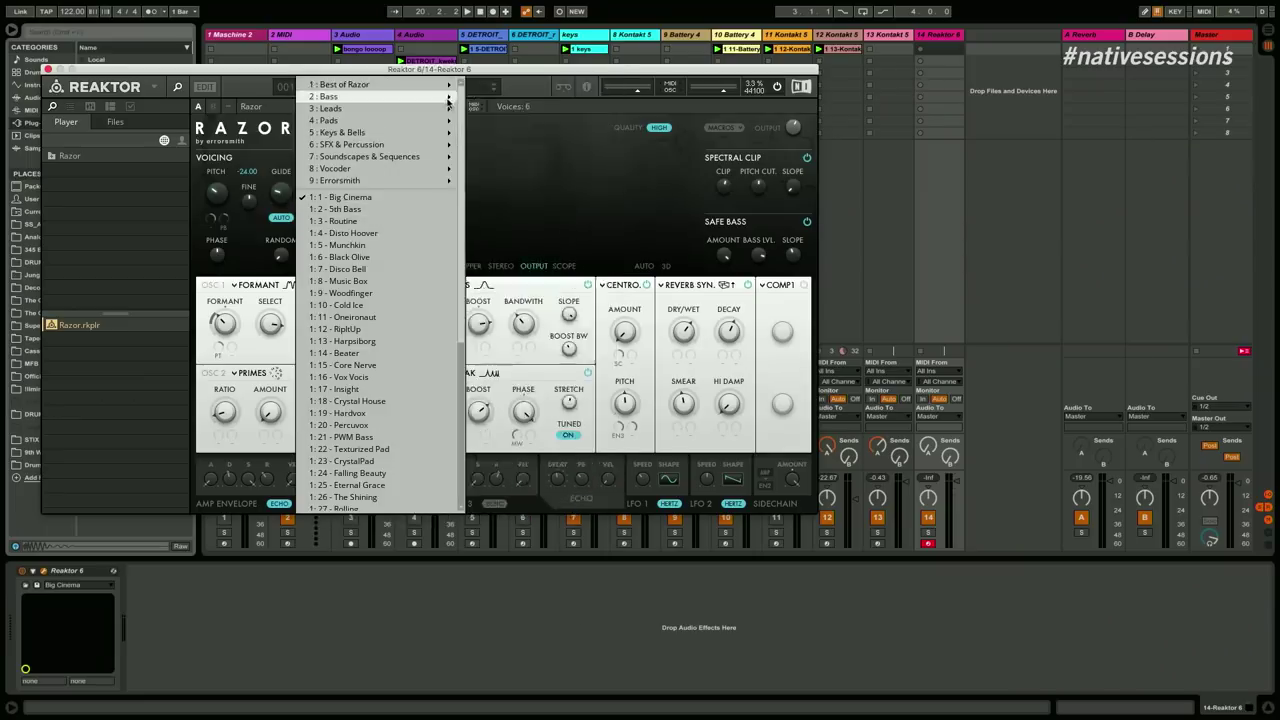
mouse_move(450, 100)
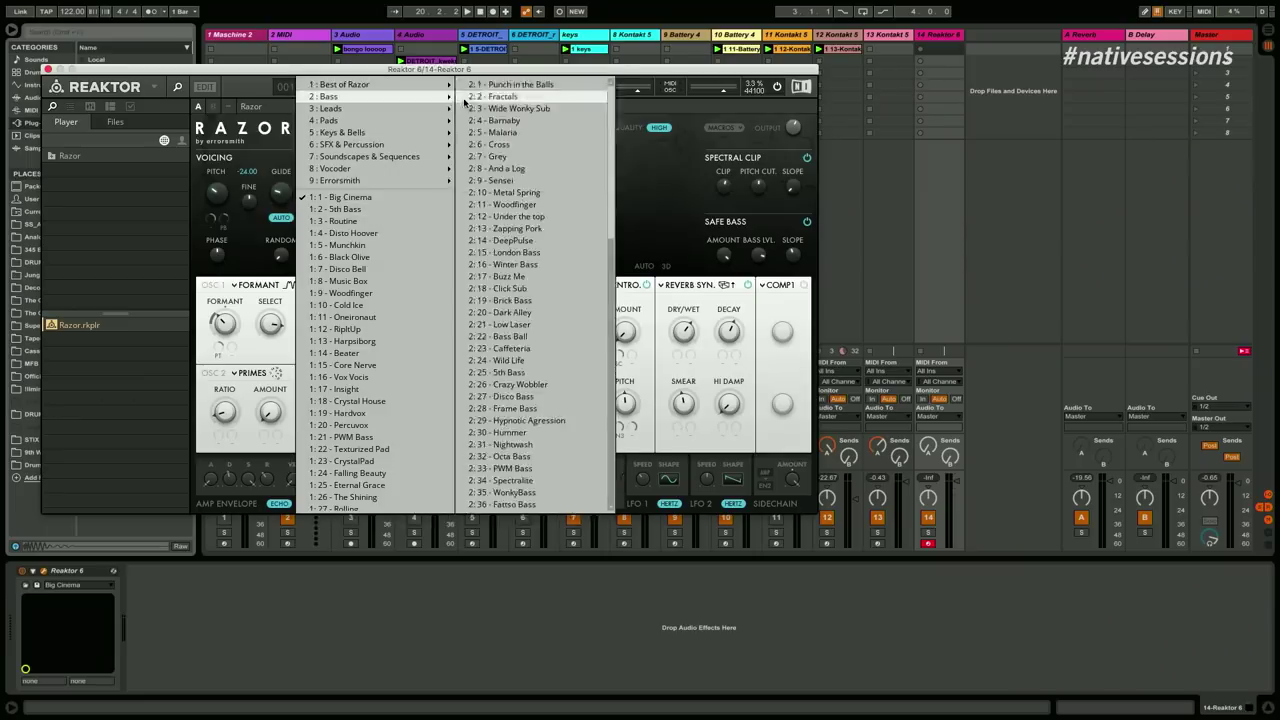
click(540, 251)
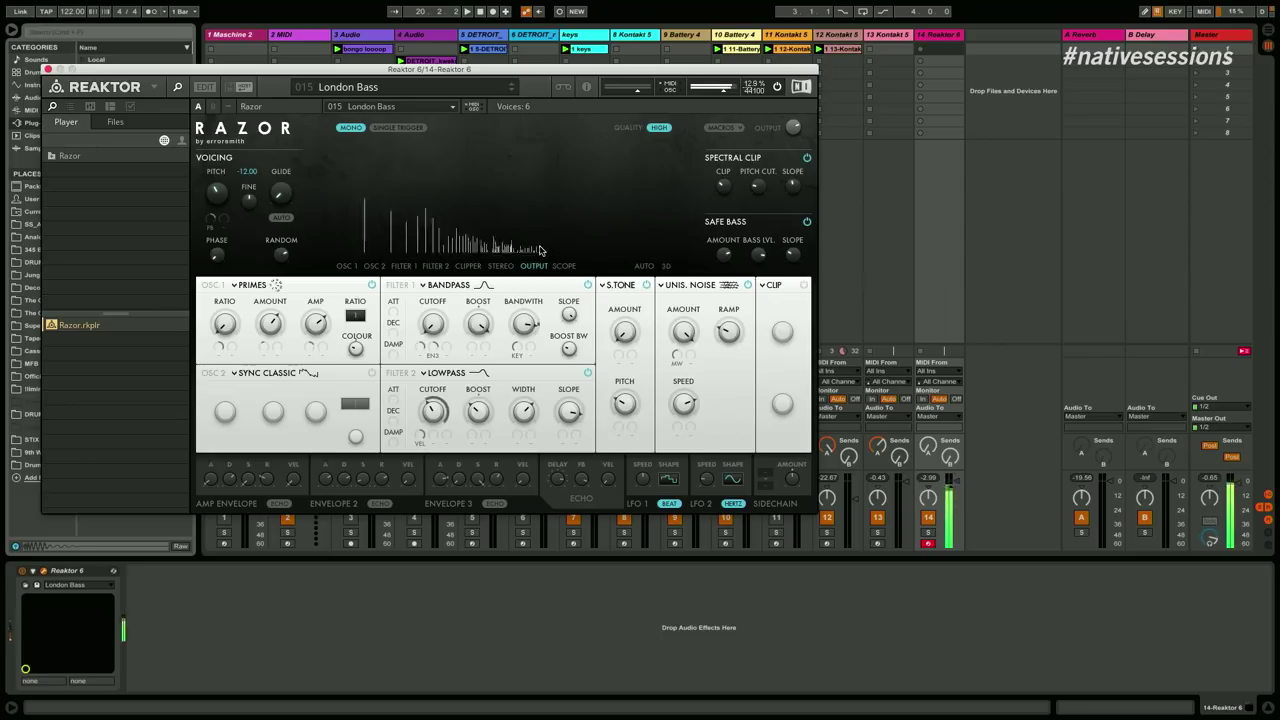
Step: Step through the neighbouring Razor bass presets, mostly backwards from London Bass, and settle on Barnaby
click(511, 91)
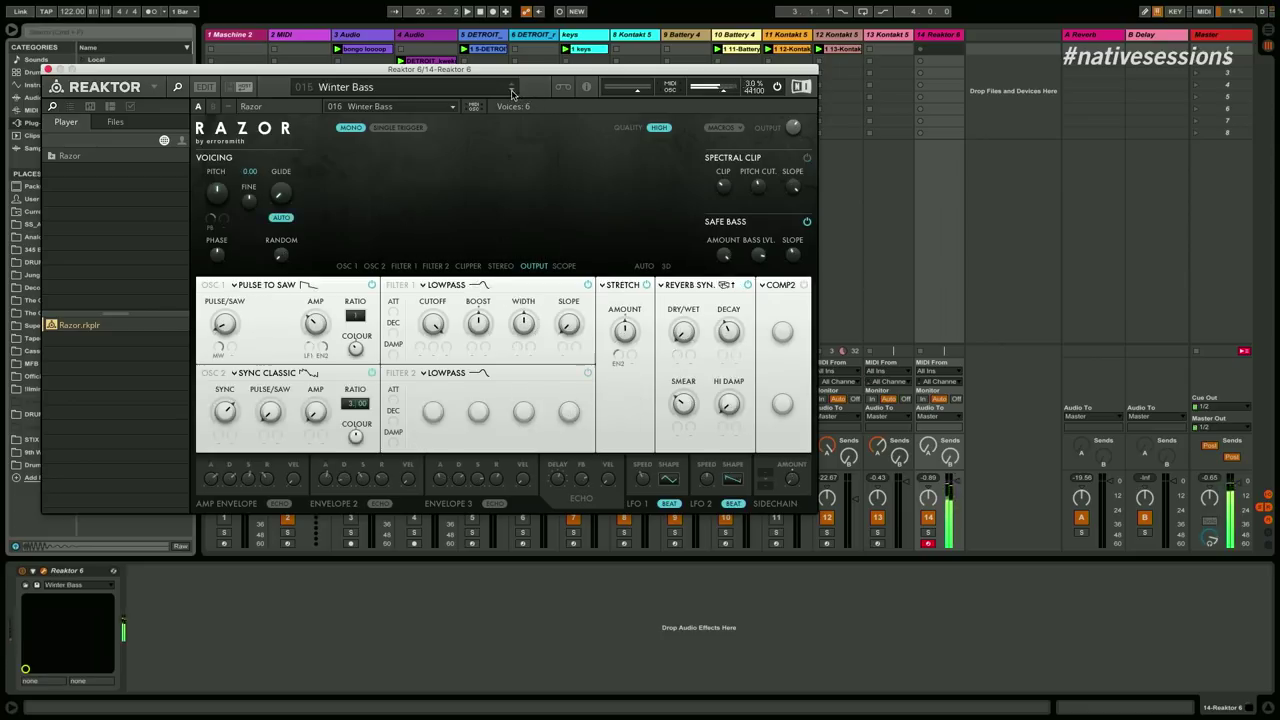
click(512, 87)
click(512, 87)
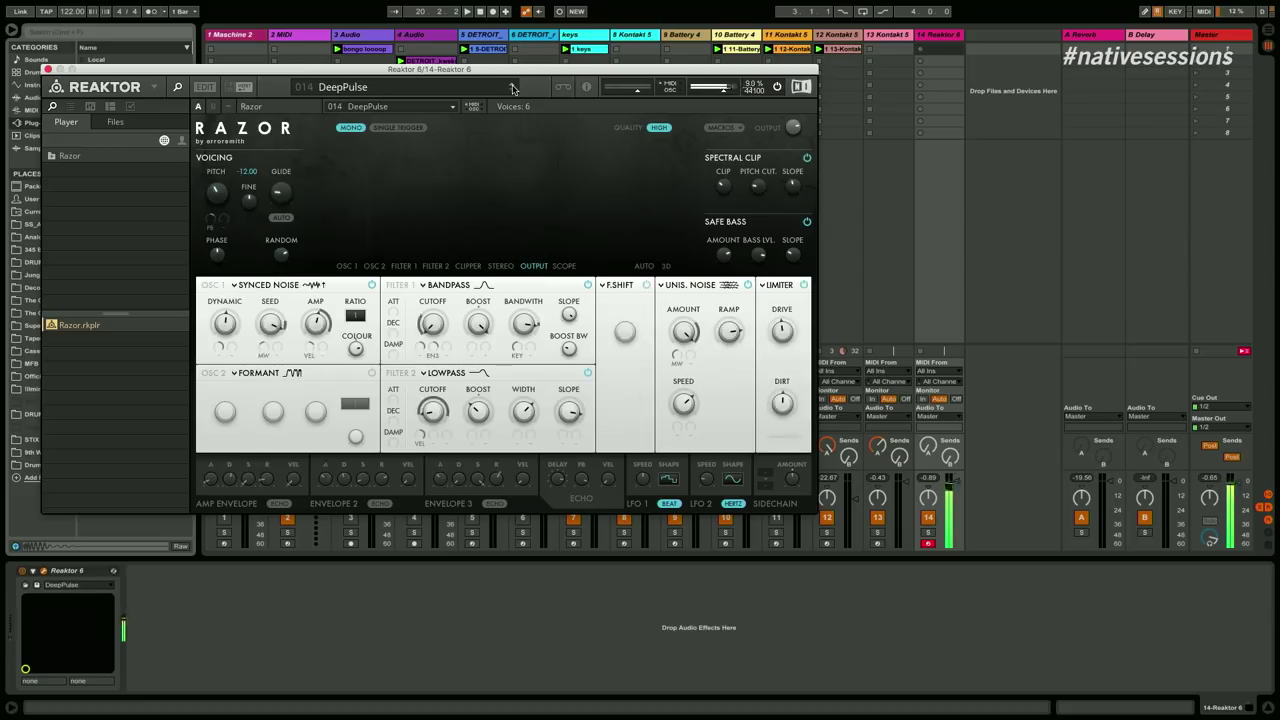
click(512, 87)
click(512, 87)
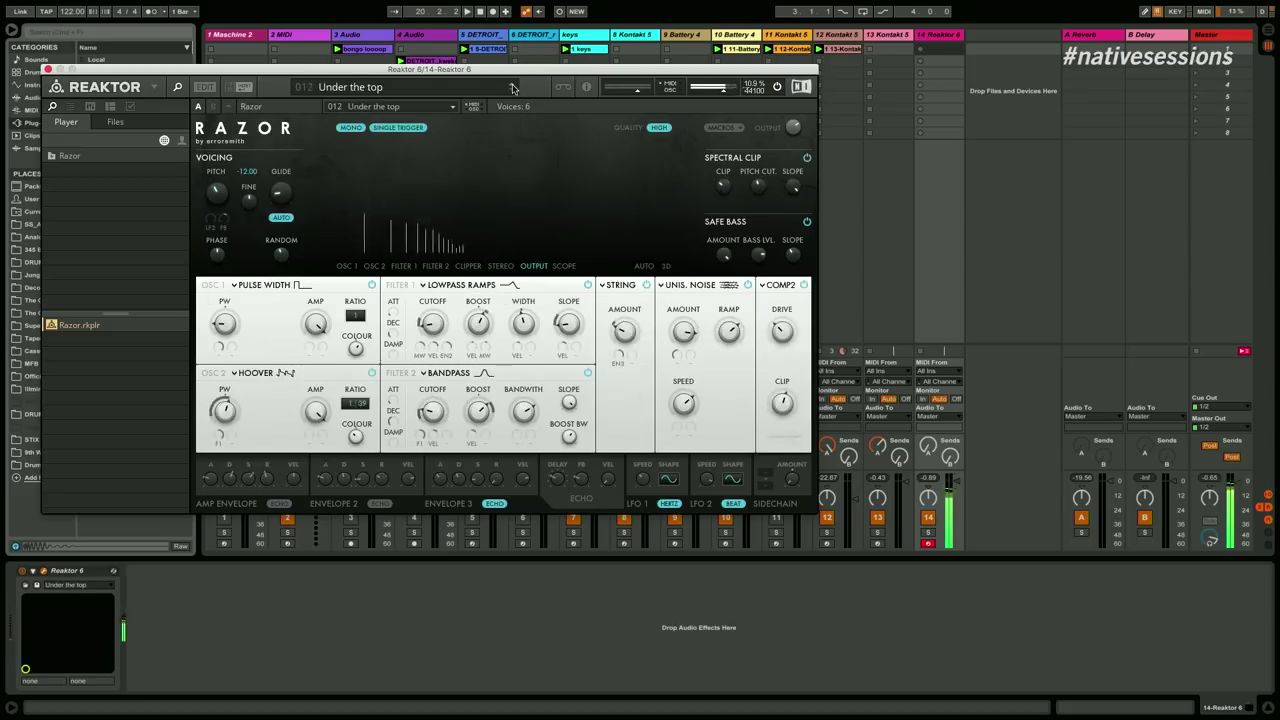
click(512, 87)
click(512, 87)
click(512, 87)
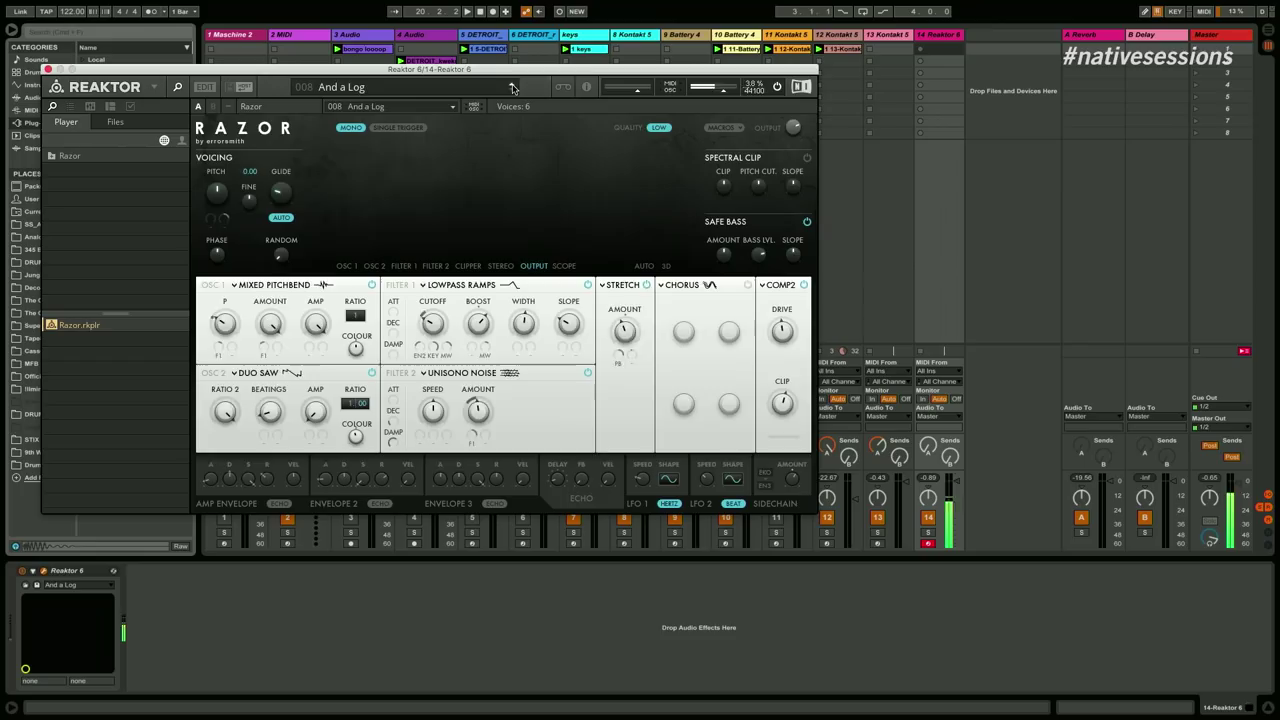
click(512, 87)
click(512, 87)
click(512, 87)
click(512, 87)
click(512, 87)
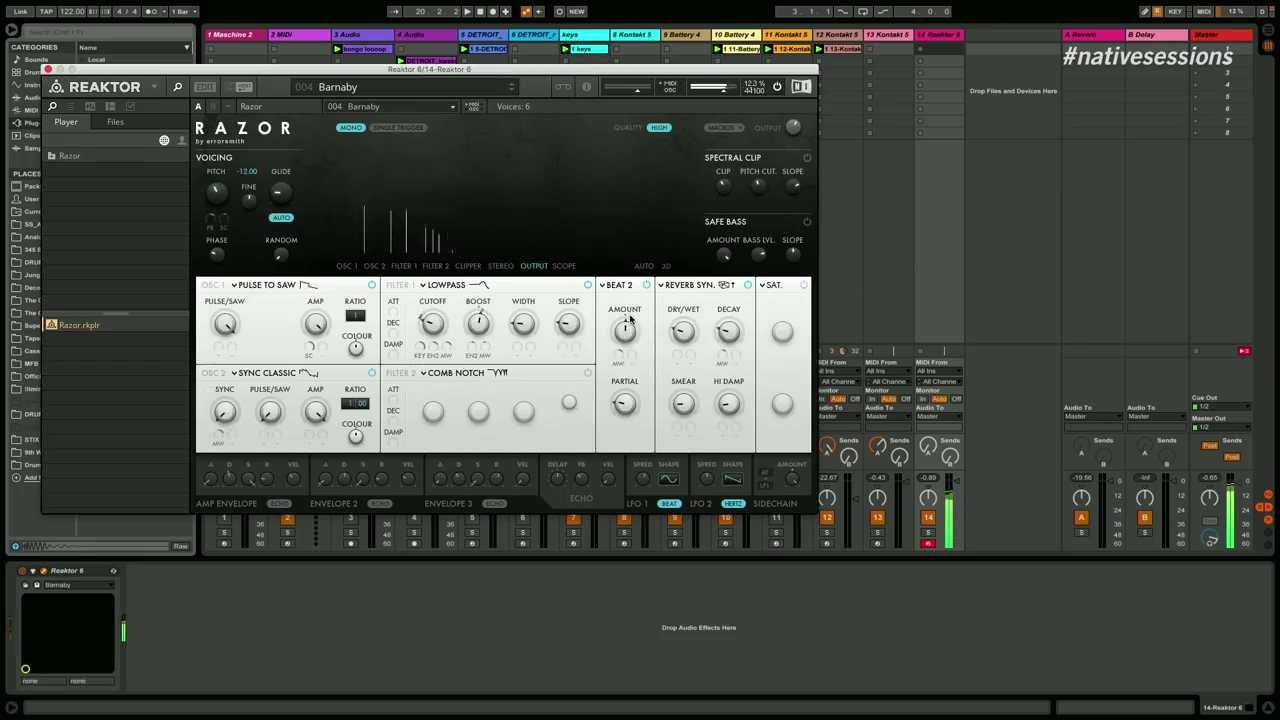
Step: Adjust the reverb dry/wet amount and the Filter 1 cutoff of the Barnaby preset in Razor
drag(682, 334, 692, 249)
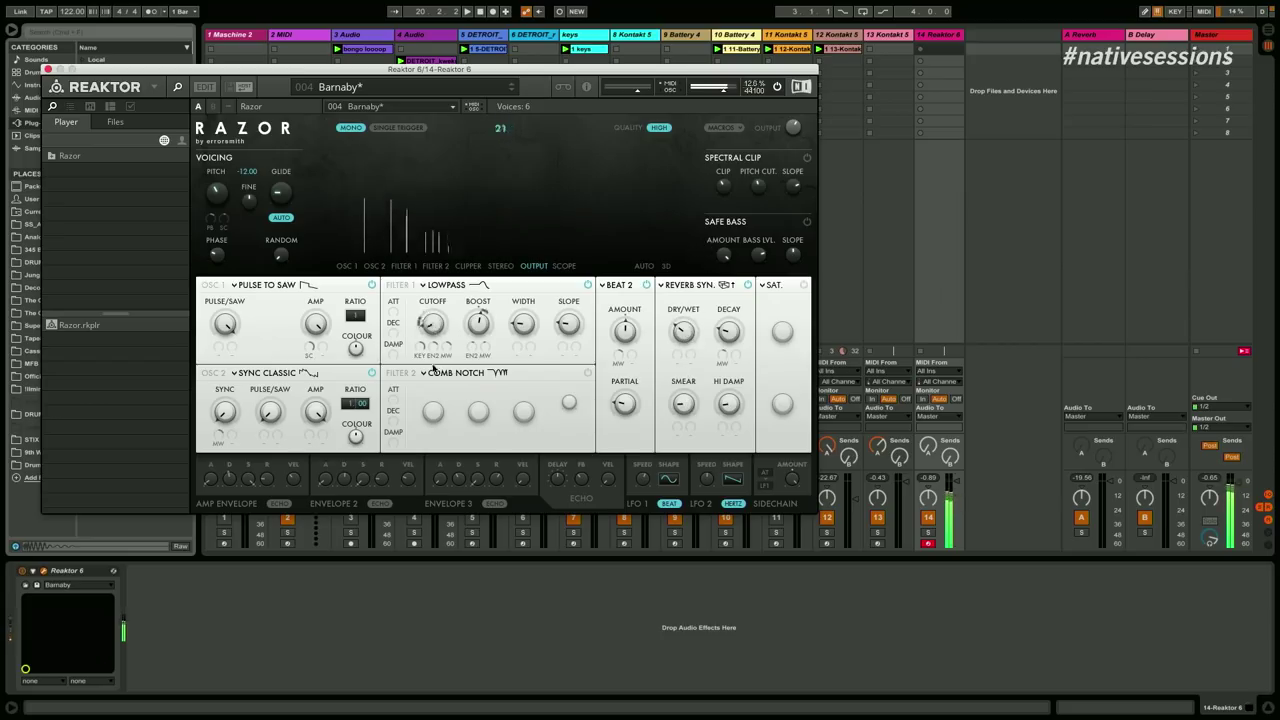
drag(450, 313, 442, 348)
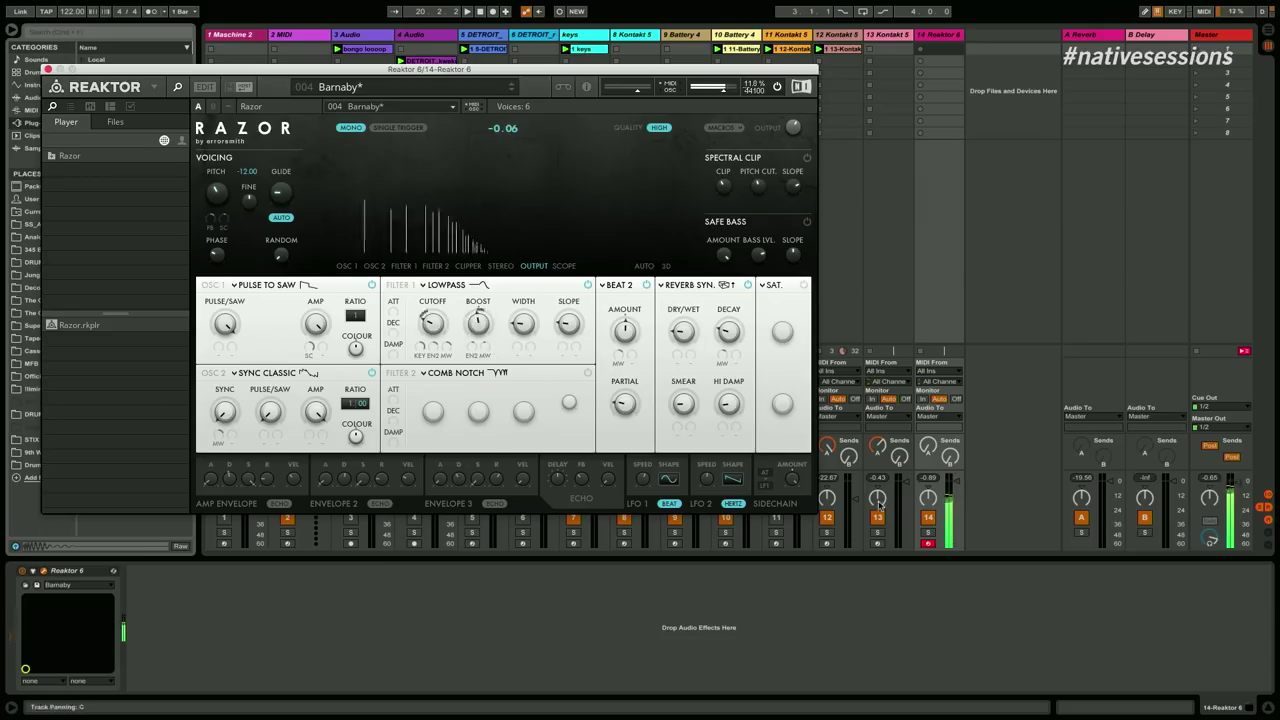
Step: Raise the Reaktor 6 track's send A to the reverb return and close the Razor window
drag(926, 455, 926, 440)
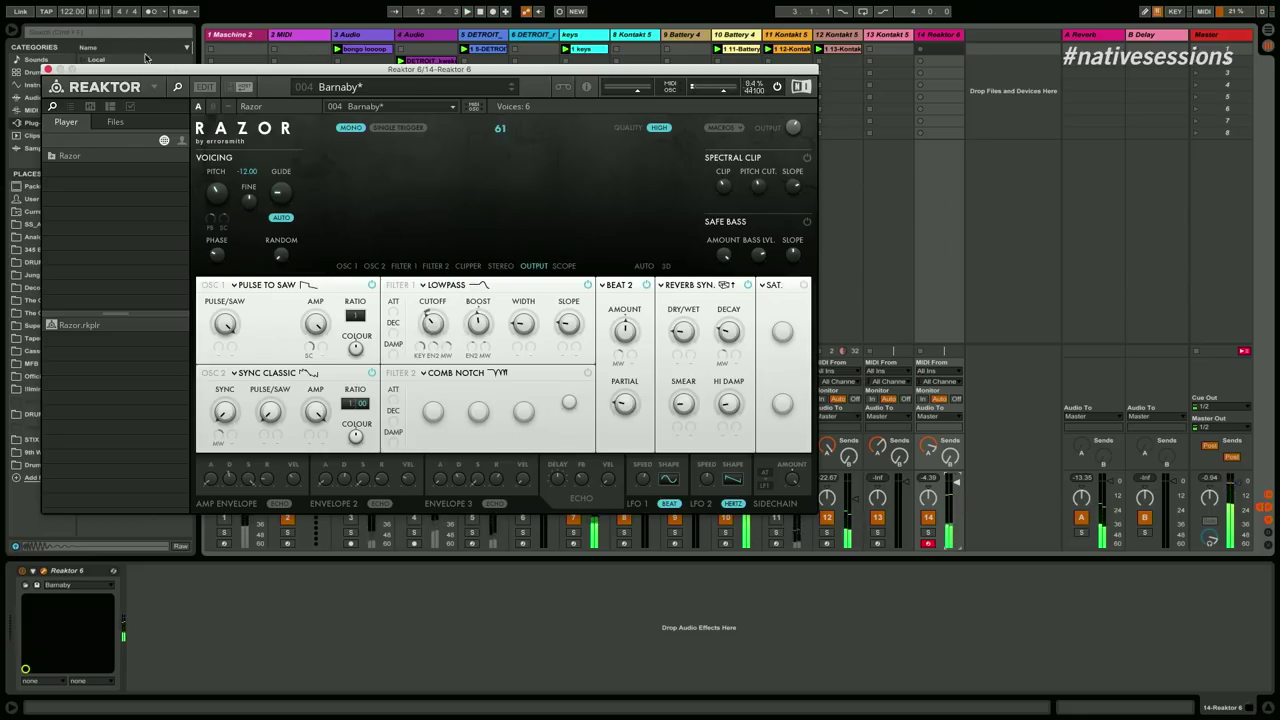
click(47, 68)
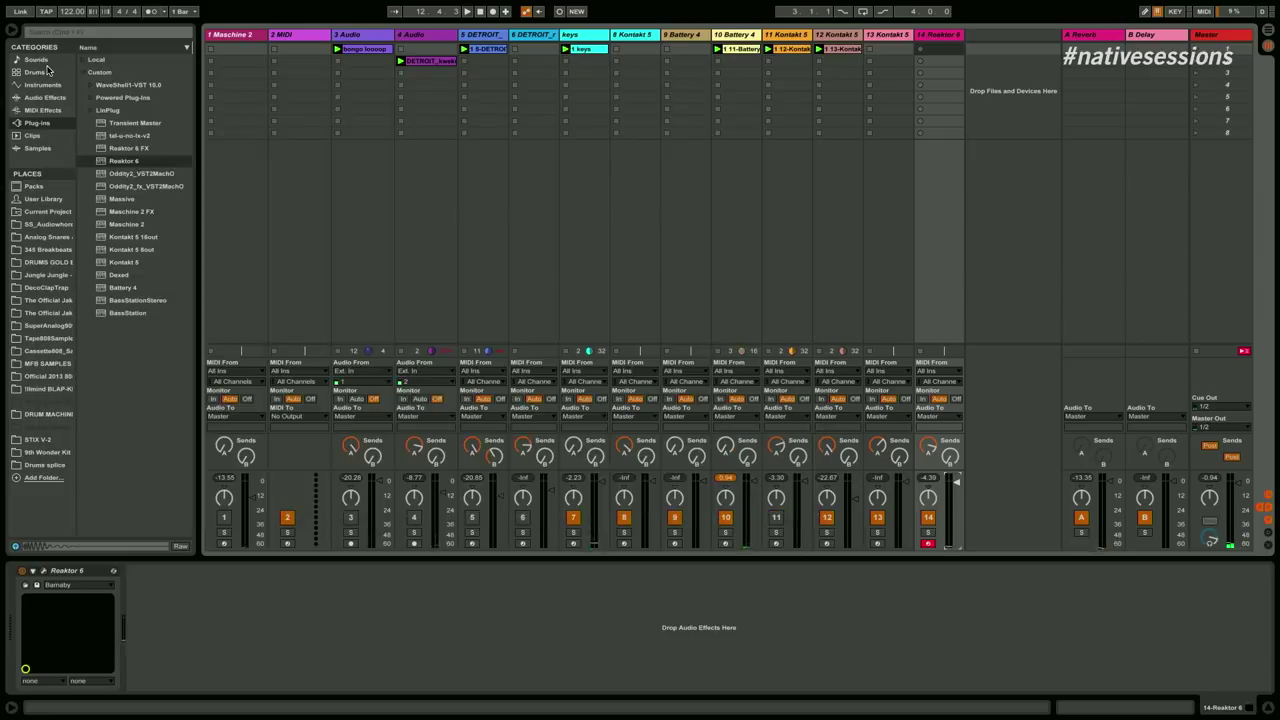